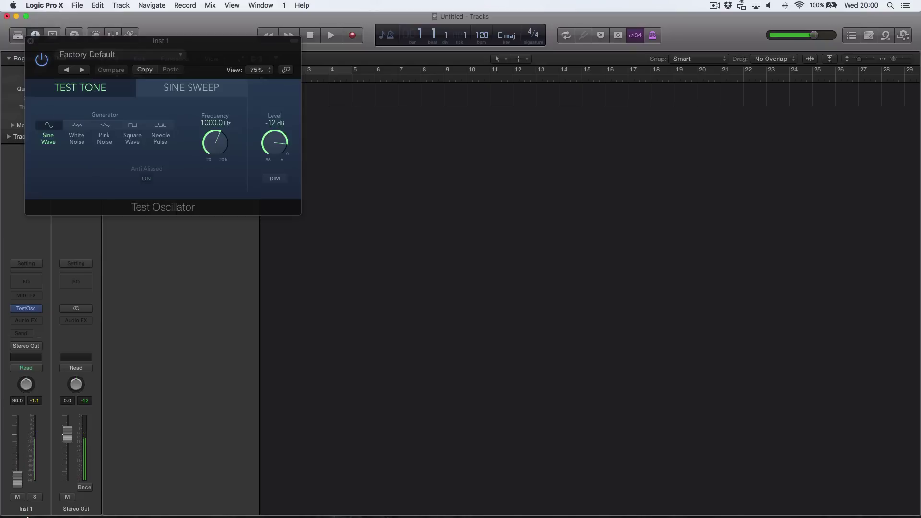
Add a Channel EQ with its Analyzer on to the Inst 1 channel and place its window beside the Test Oscillator.
left_click_drag(239, 42, 547, 127)
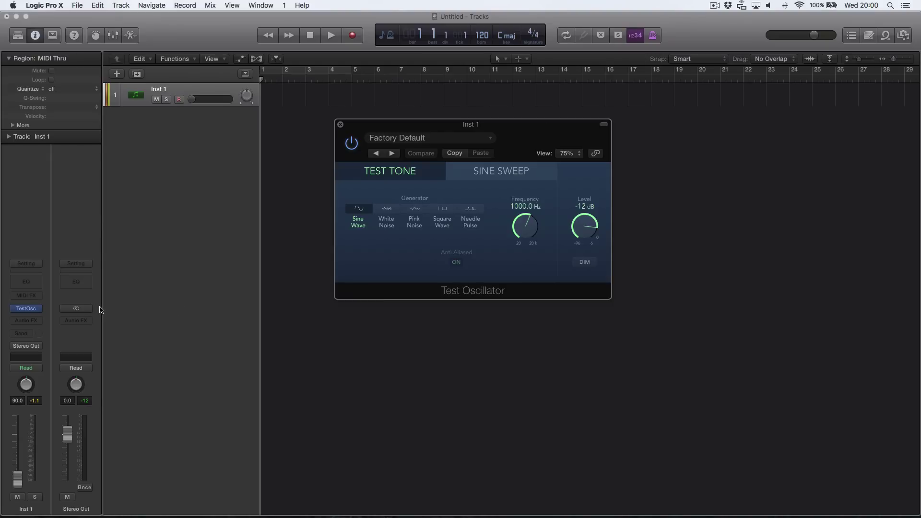
left_click(21, 286)
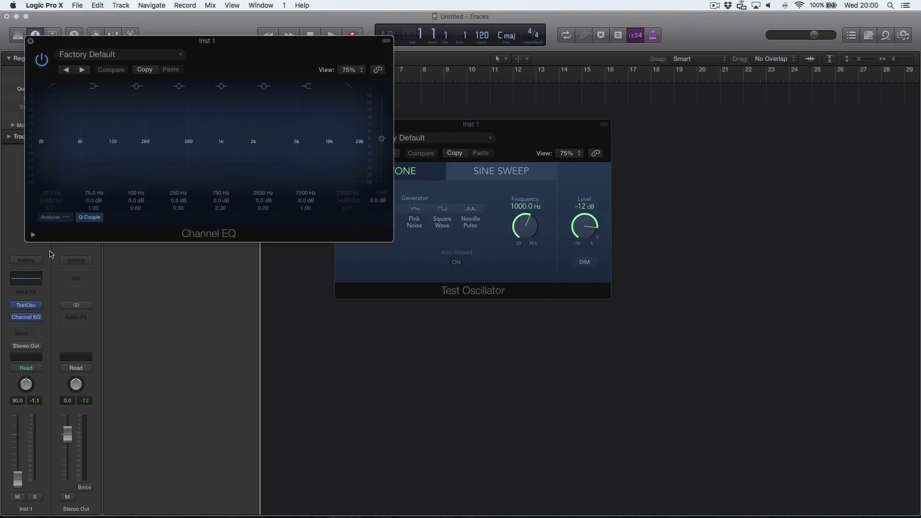
left_click(49, 217)
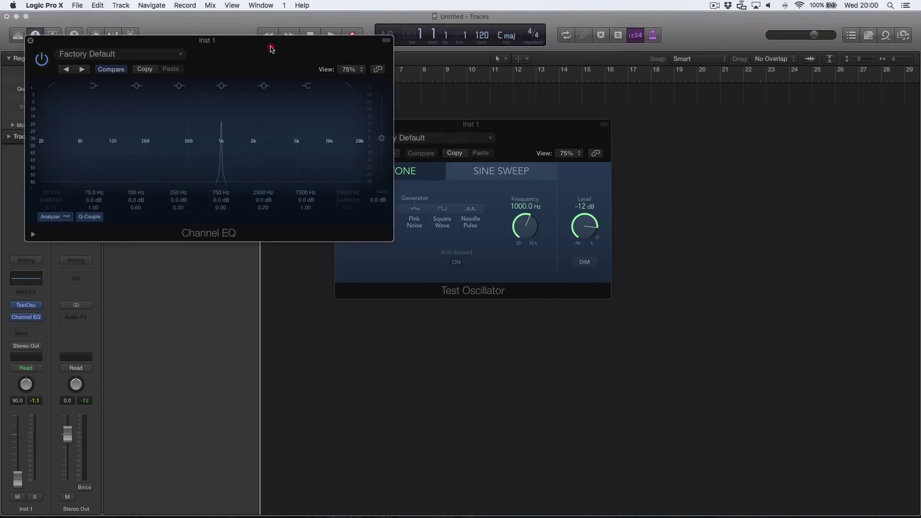
left_click_drag(267, 45, 665, 75)
left_click(405, 124)
left_click_drag(405, 124, 81, 26)
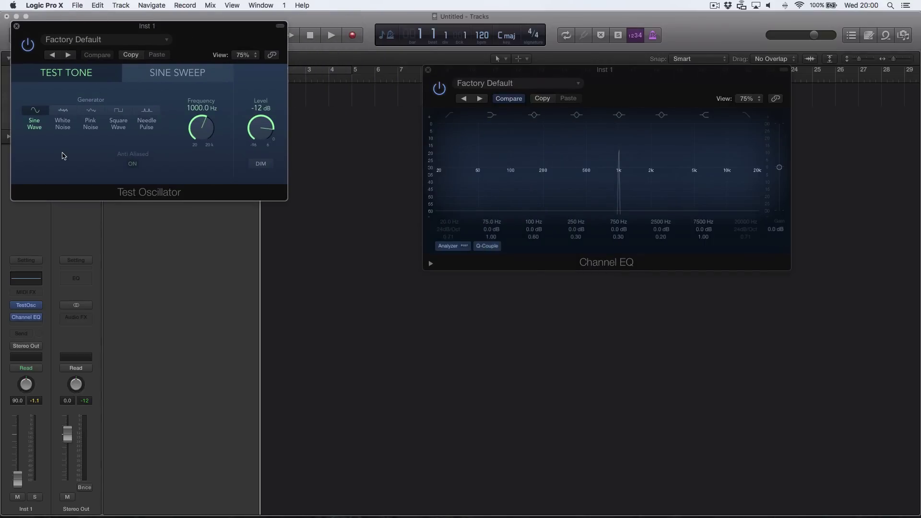
Compare the spectra of the oscillator's Pink Noise, Square Wave, Needle Pulse and White Noise generators in the EQ analyzer.
left_click(90, 111)
left_click(118, 113)
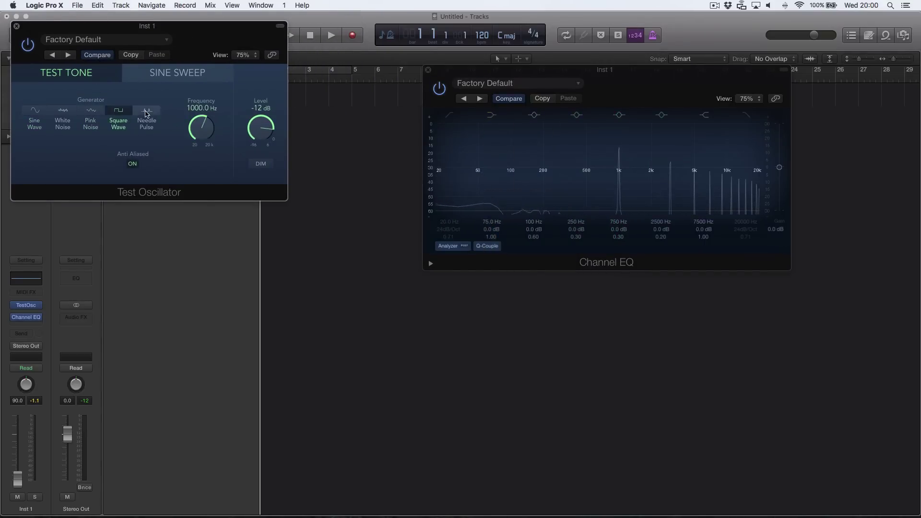
left_click(147, 113)
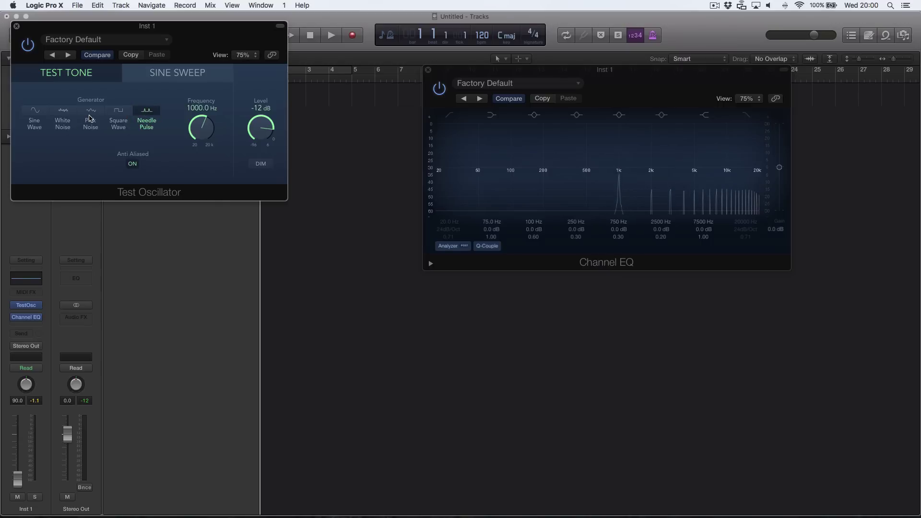
left_click(90, 113)
left_click(63, 112)
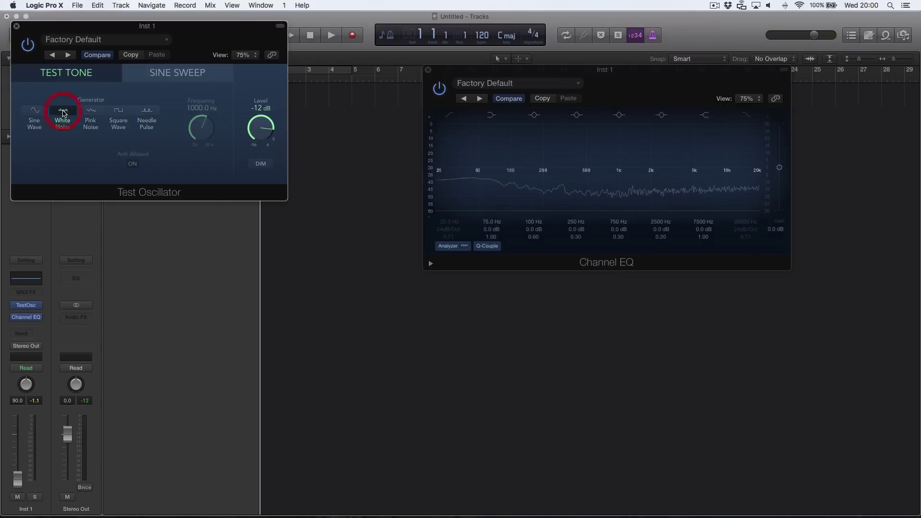
Set the Test Oscillator to a Sine Wave at 100 Hz.
left_click(33, 112)
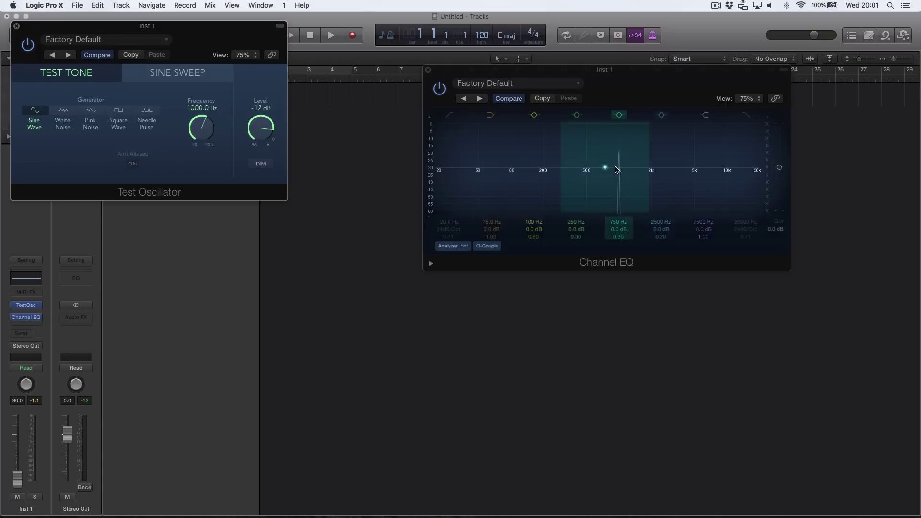
left_click_drag(209, 128, 216, 192)
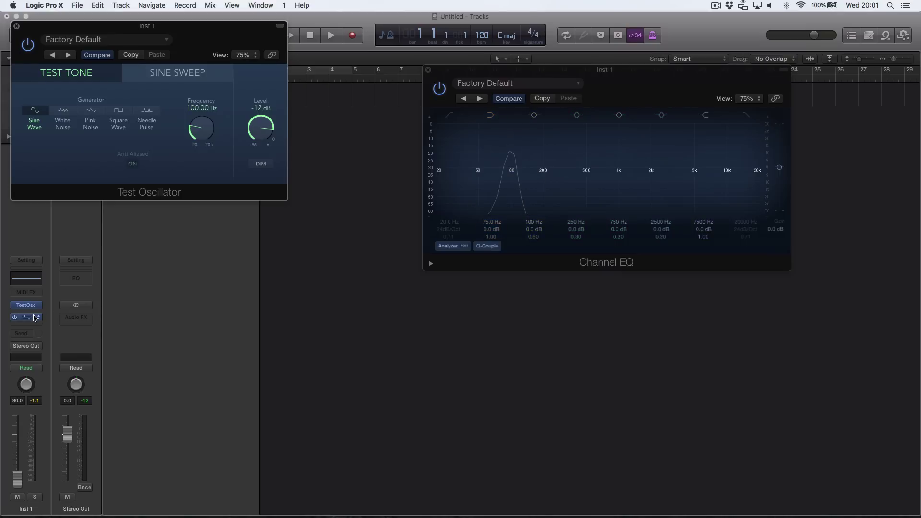
Insert a mono Compressor before the Channel EQ on Inst 1 and place its window beside the Test Oscillator.
left_click(37, 311)
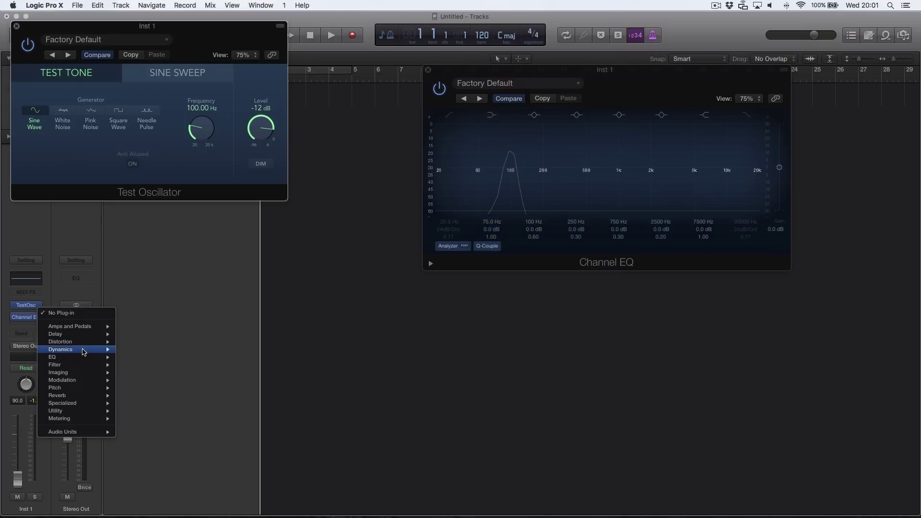
mouse_move(77, 349)
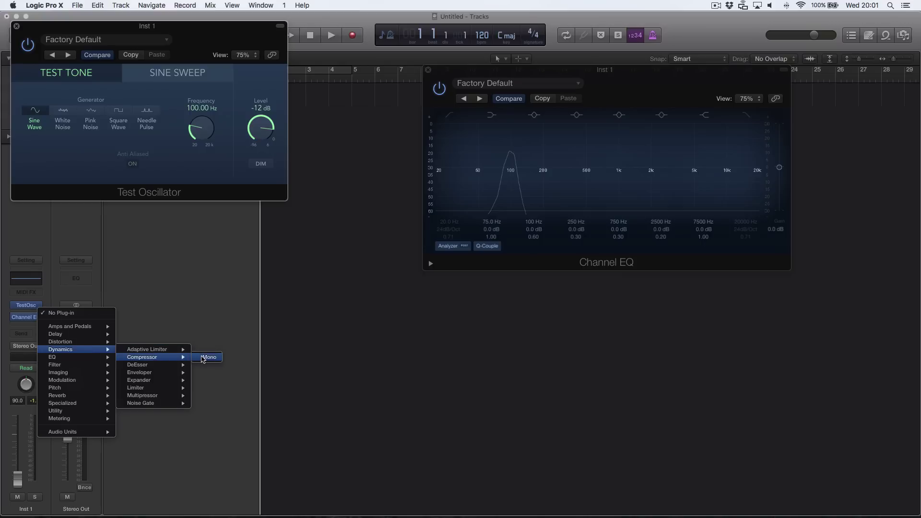
left_click(204, 357)
left_click_drag(542, 71, 411, 30)
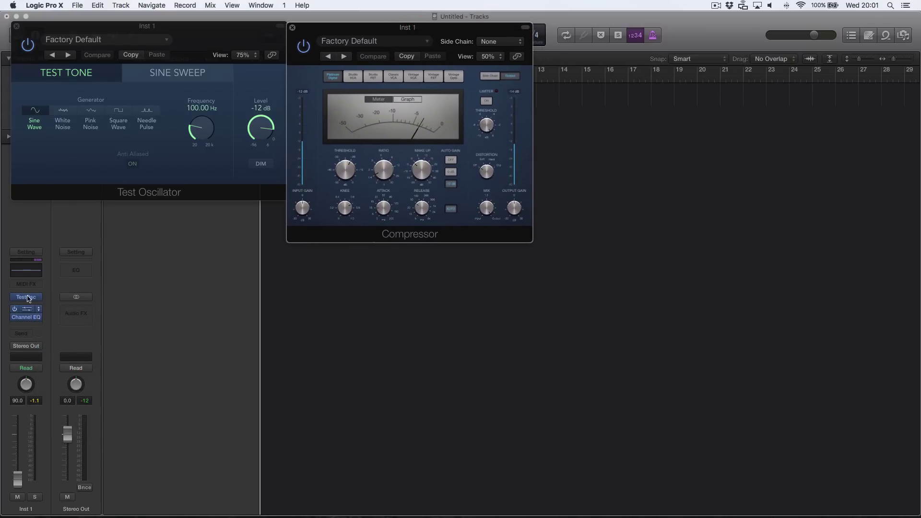
Reopen the Channel EQ and line up its window beside the Compressor so all three plug-ins are side by side.
left_click(26, 317)
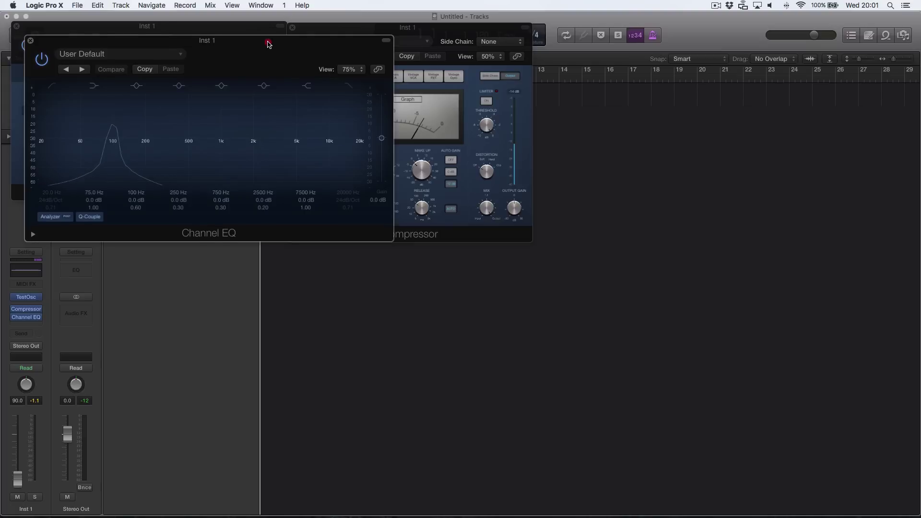
left_click_drag(268, 42, 784, 29)
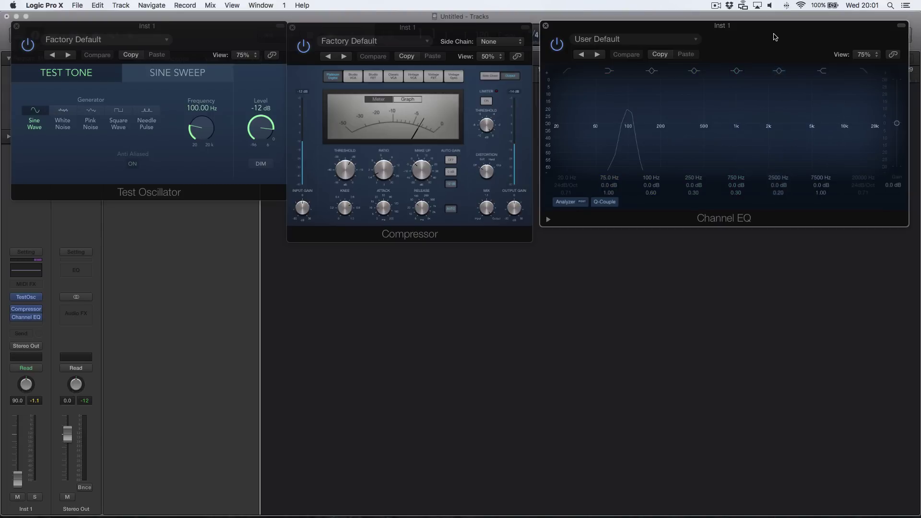
left_click_drag(775, 27, 784, 22)
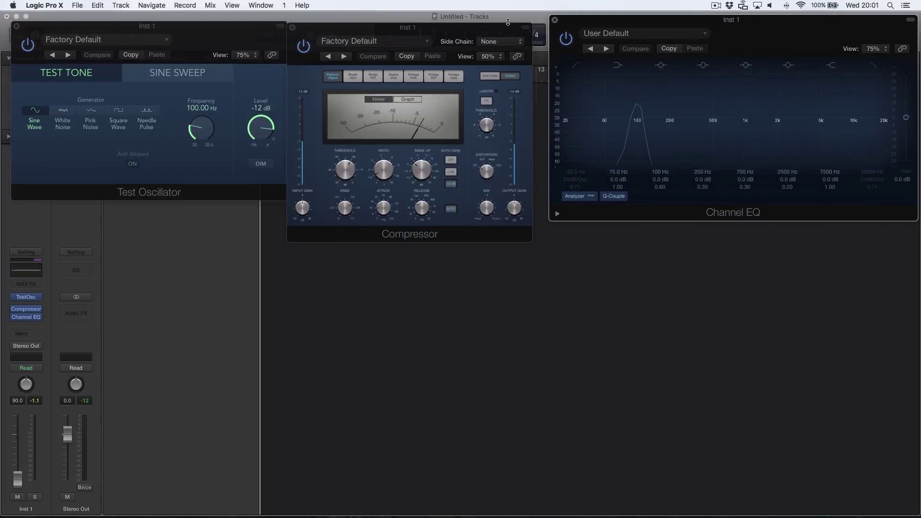
left_click(507, 34)
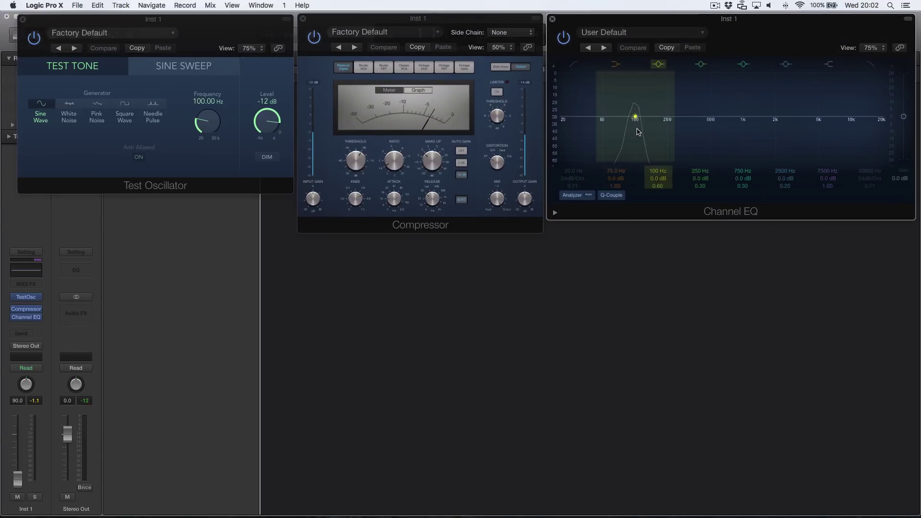
Raise the Compressor's ratio and lower its threshold to apply heavy gain reduction to the tone.
left_click(413, 117)
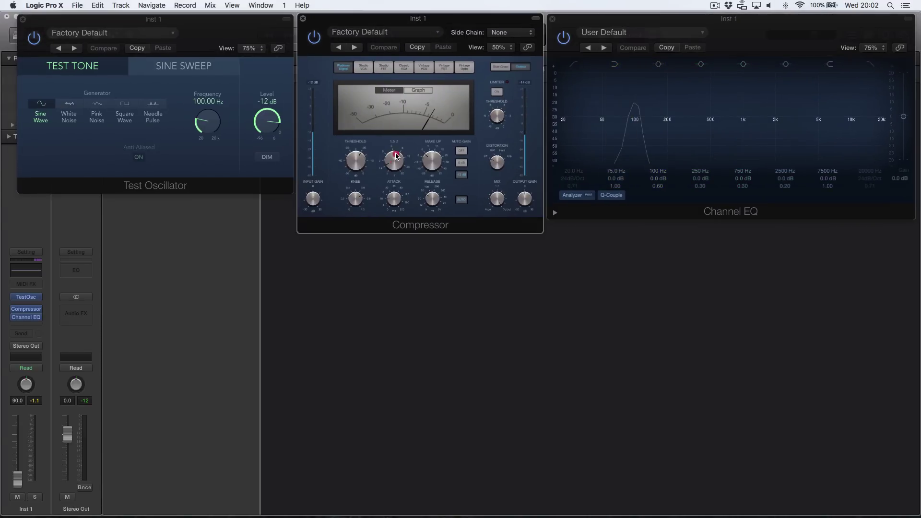
left_click_drag(413, 118, 417, 78)
left_click_drag(354, 163, 353, 189)
Shorten the Compressor's attack and release times and raise its make-up gain.
left_click(393, 201)
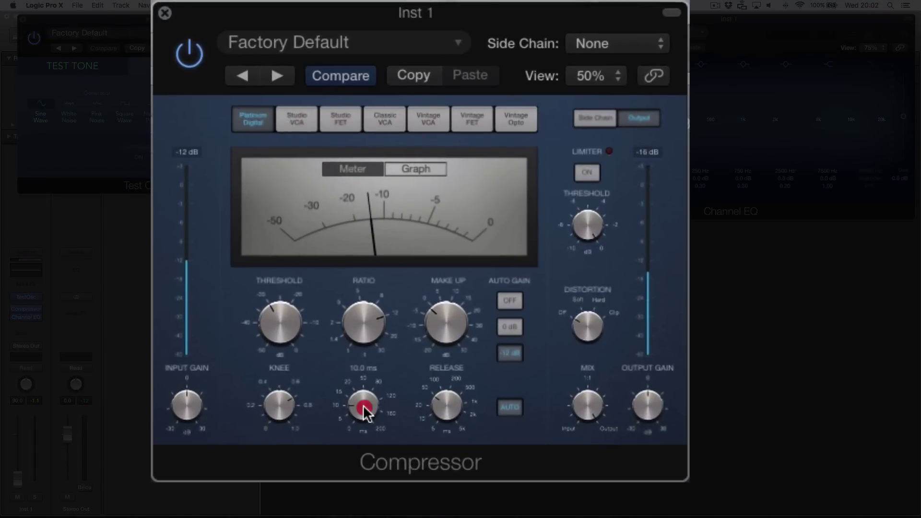
left_click_drag(366, 411, 362, 465)
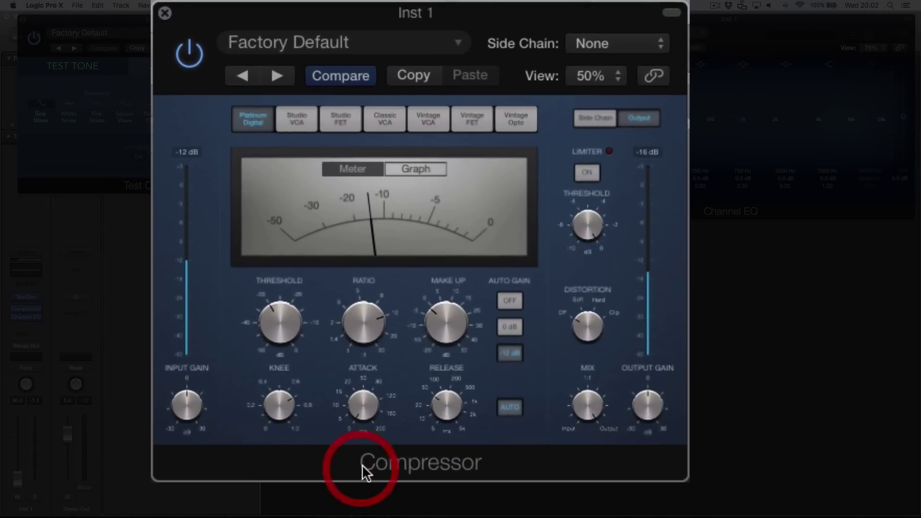
left_click_drag(448, 417, 448, 429)
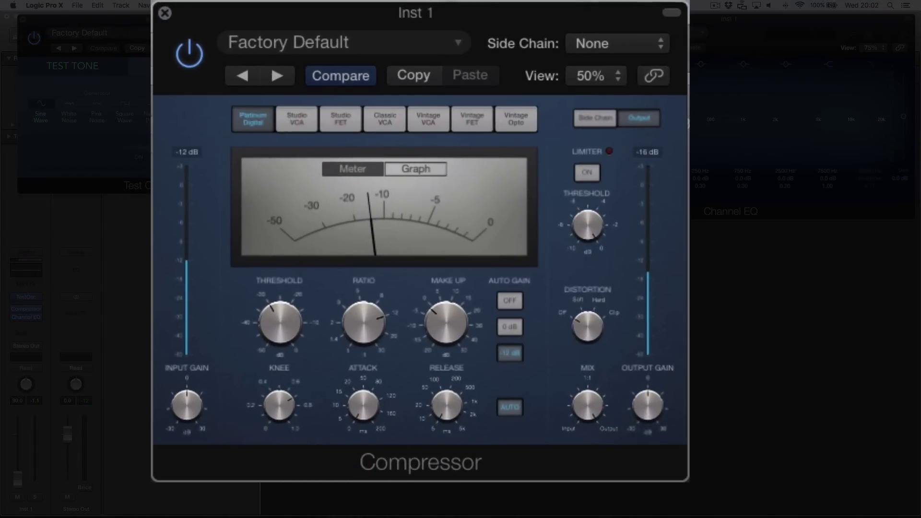
left_click_drag(432, 304, 431, 304)
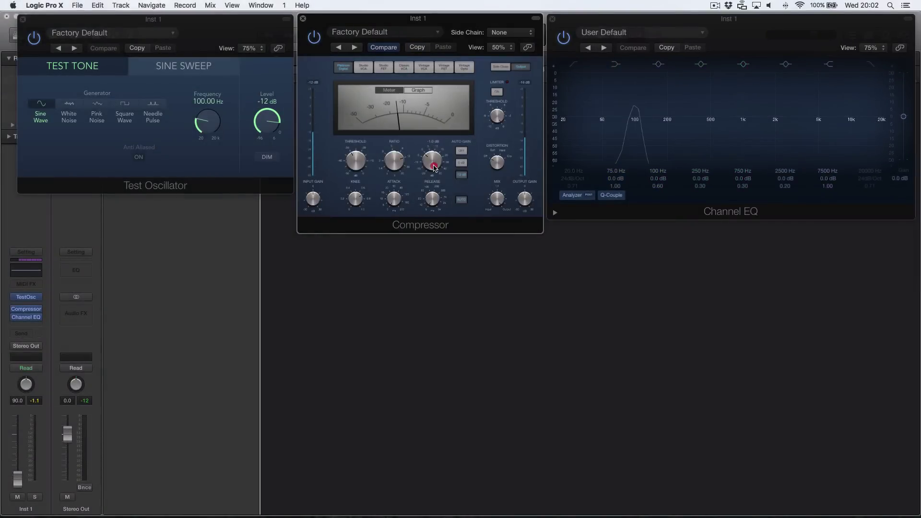
left_click_drag(434, 167, 438, 140)
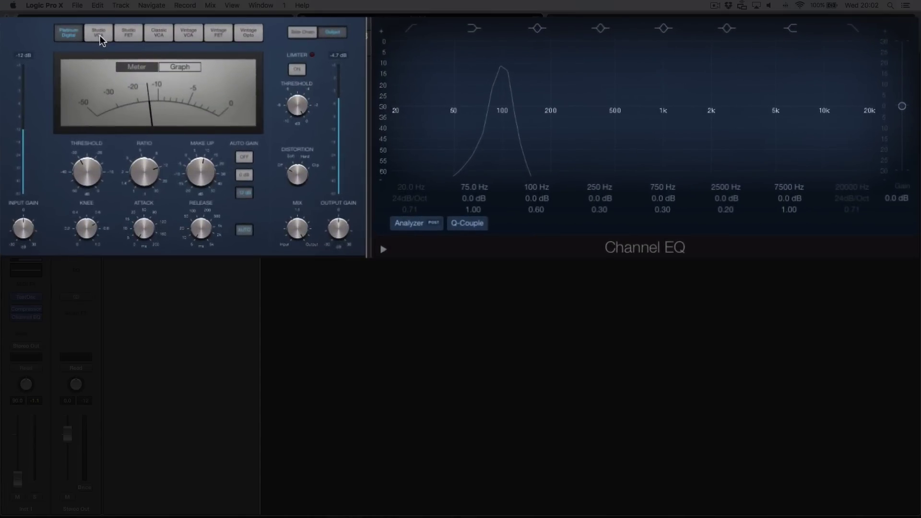
Compare the harmonics of the Studio VCA, Studio FET, Classic VCA, Vintage VCA, Vintage FET and Vintage Opto models in the EQ analyzer.
left_click(100, 35)
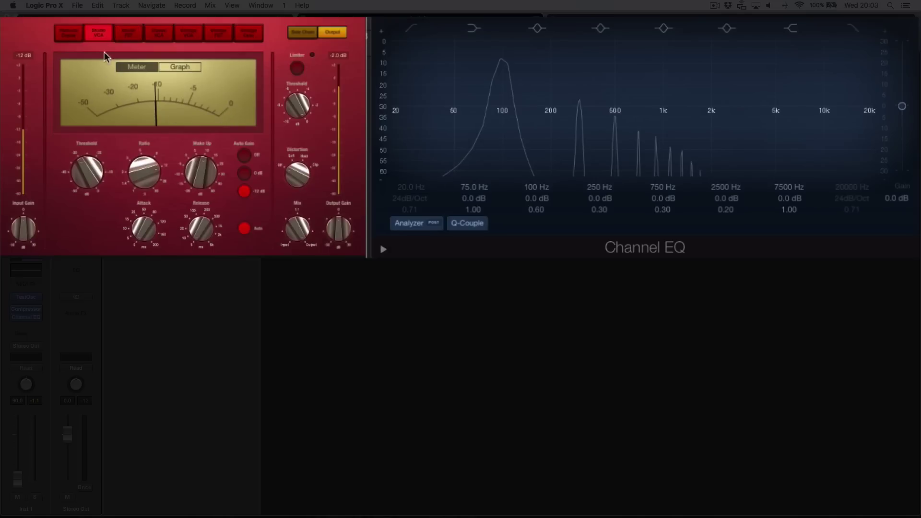
left_click(129, 33)
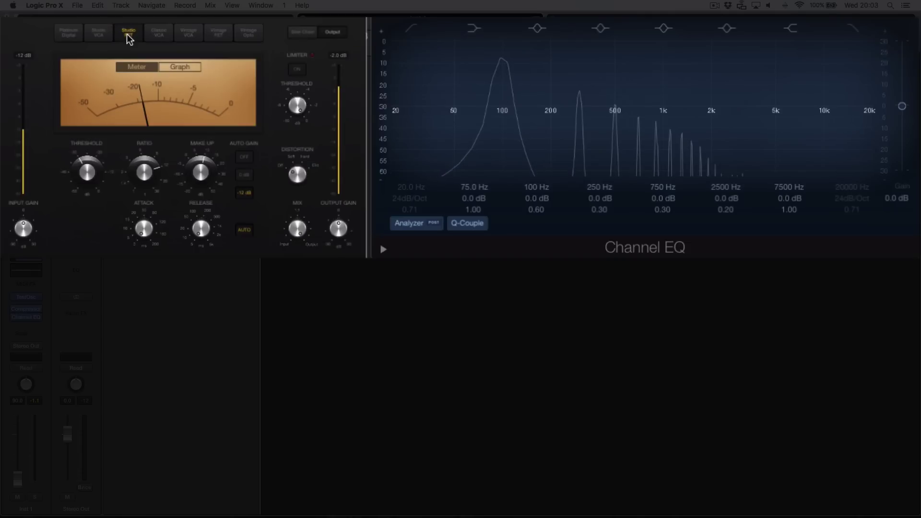
left_click(159, 33)
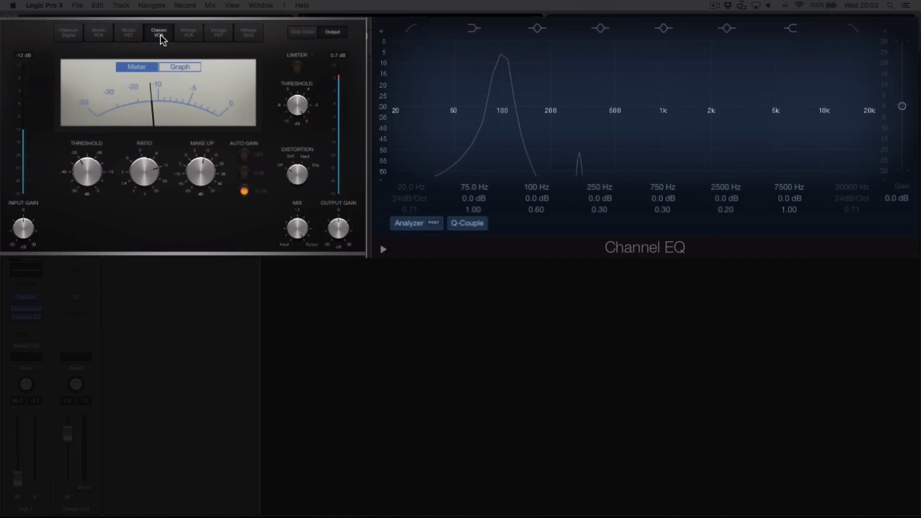
left_click(188, 36)
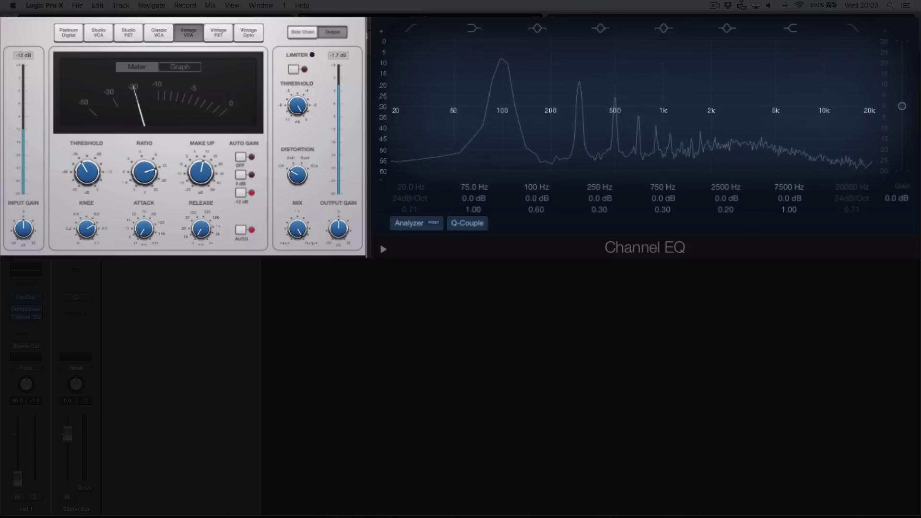
left_click(216, 34)
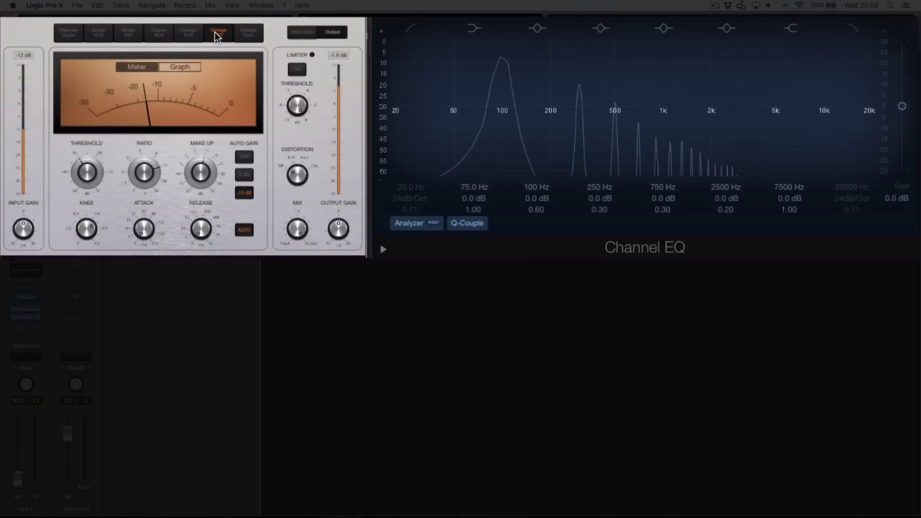
left_click(254, 37)
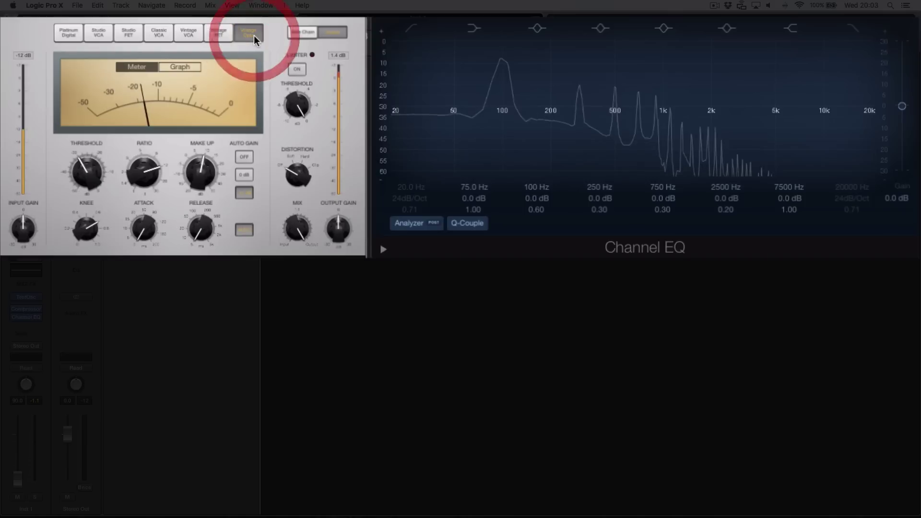